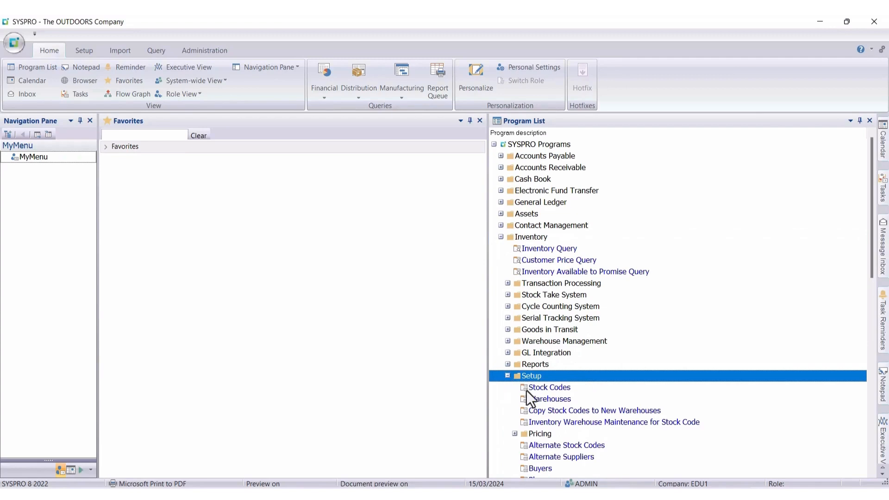
Open the inventory Stock Codes setup program and create stock code LOT400 with the description "Titanium seat post".
double_click(532, 388)
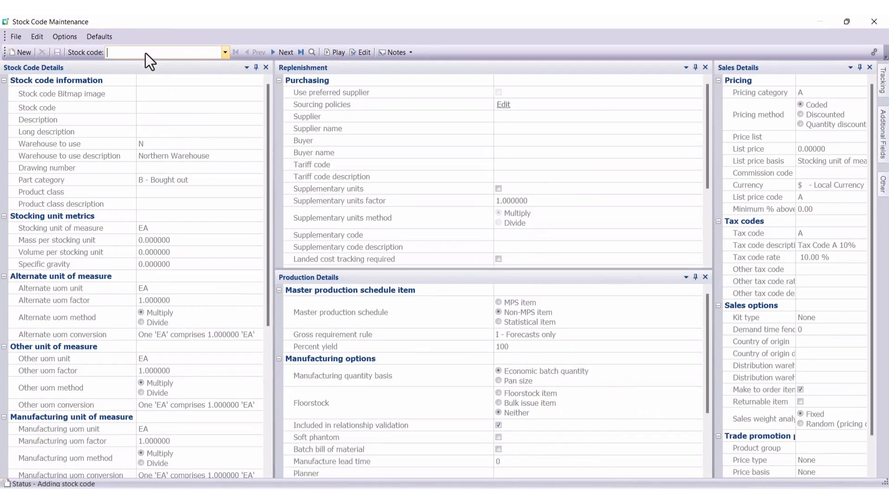
type("LOT400")
key("Return")
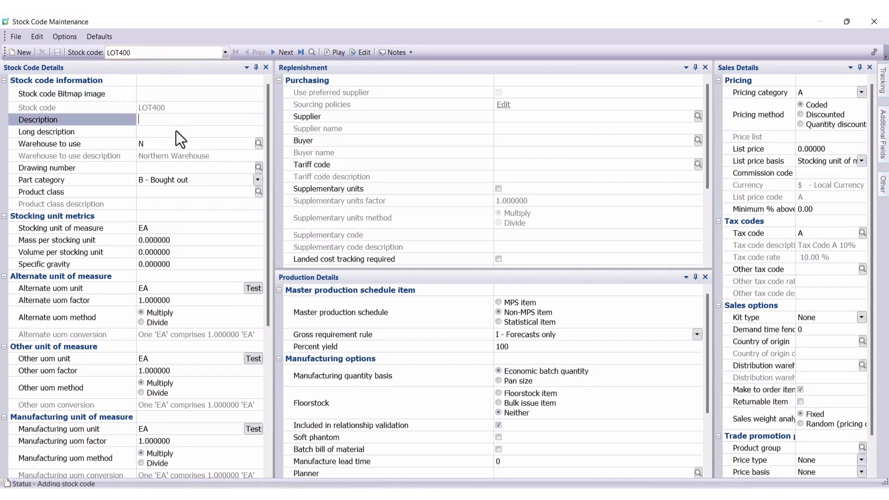
type("Titanium seat post")
key("Tab")
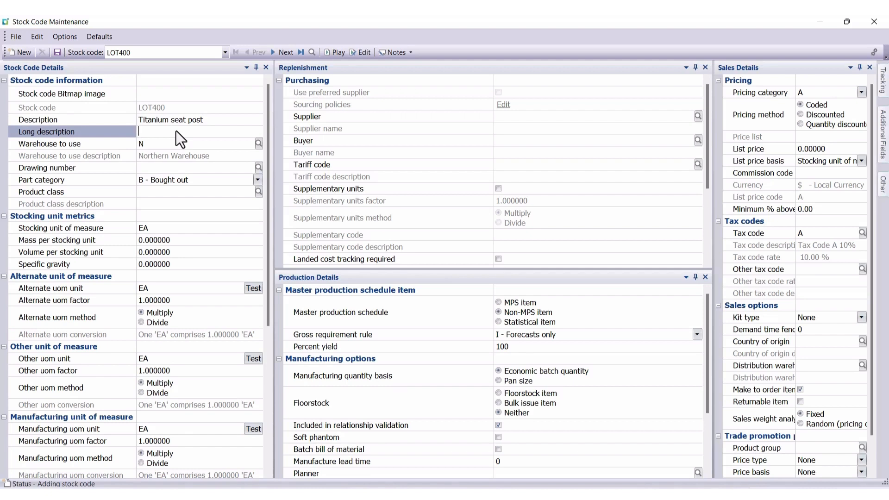
Look up the warehouses and set RM as the warehouse to use for the stock code.
key("Tab")
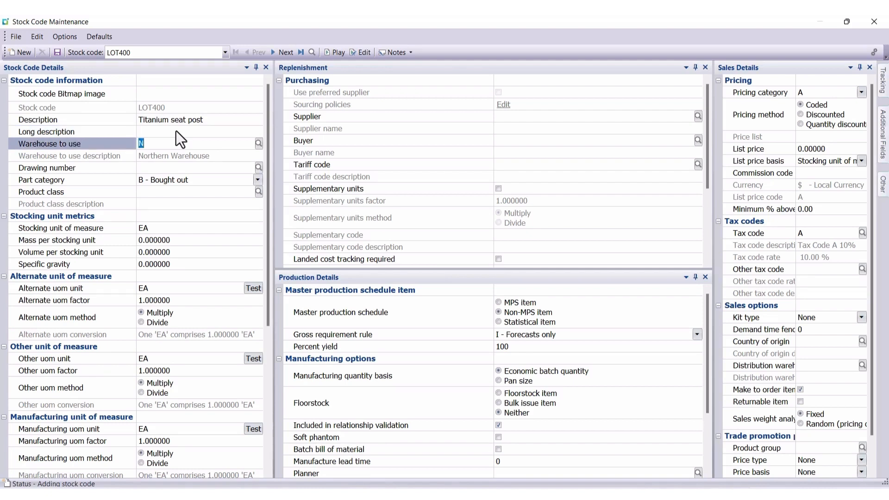
left_click(259, 142)
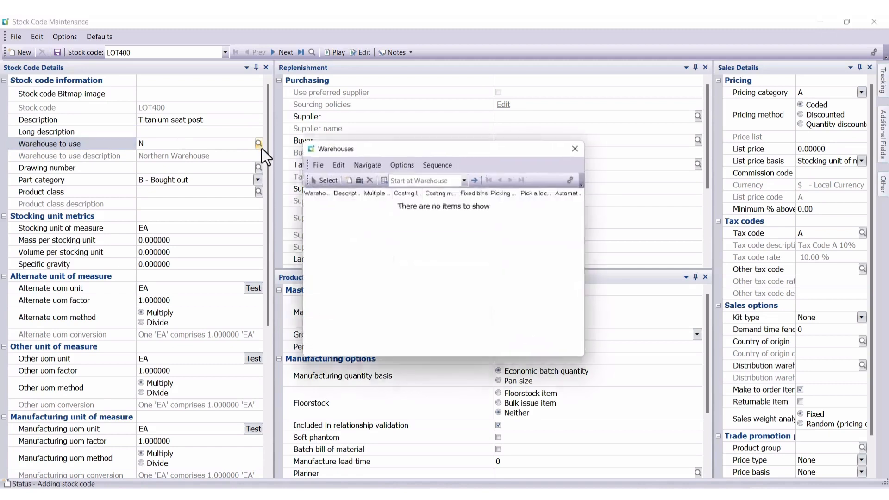
left_click(307, 254)
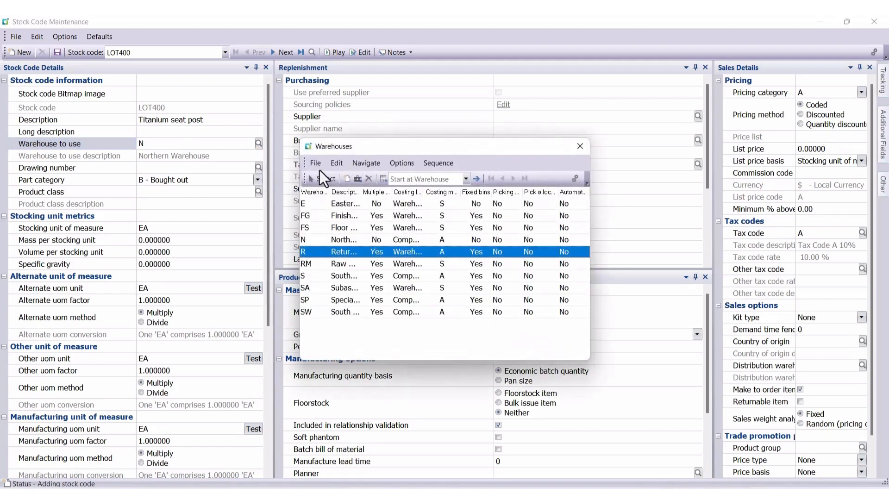
left_click(315, 266)
left_click(309, 179)
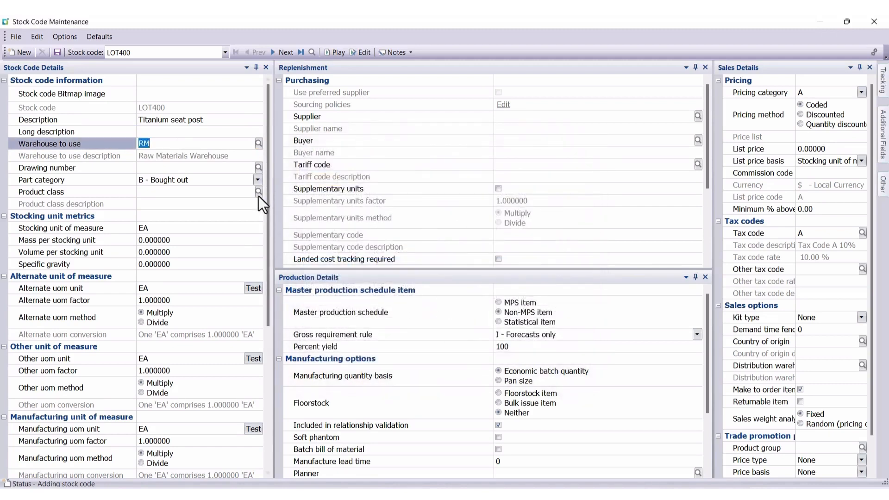
Look up the product classes for branch 10 and assign class RM, Raw Materials, to the stock code.
key("Tab")
key("Tab")
key("Tab")
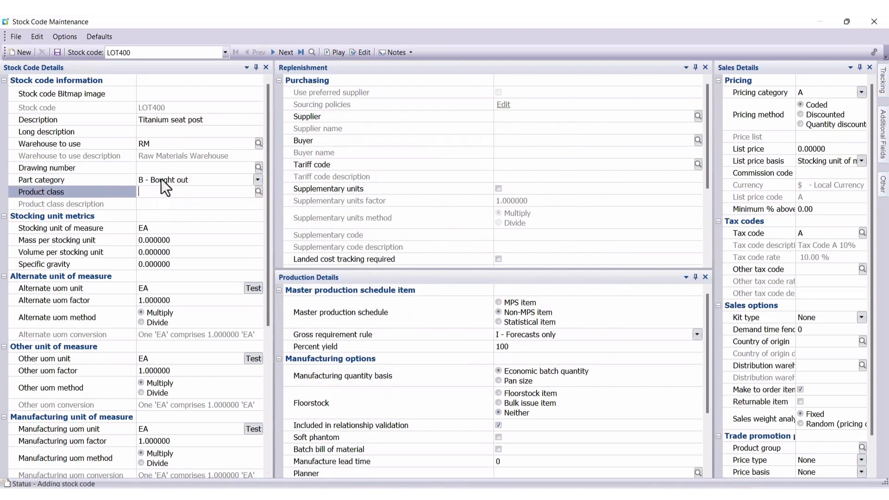
left_click(260, 193)
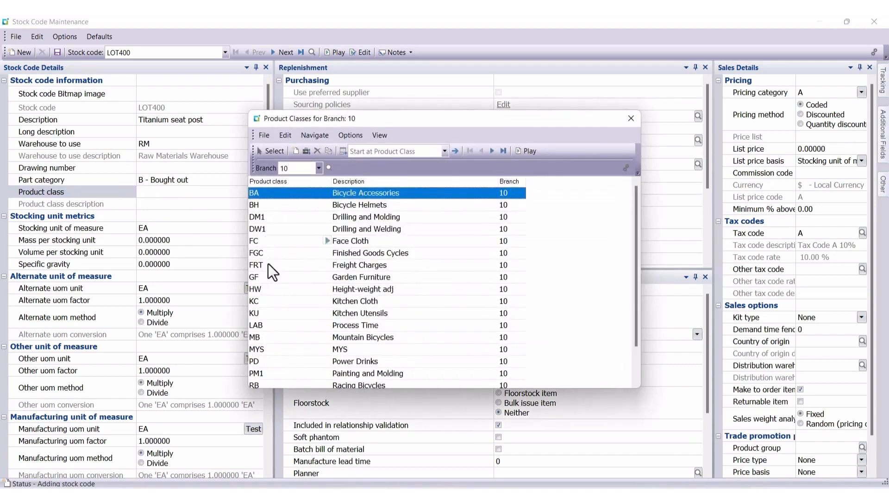
scroll(478, 344, "down", 2)
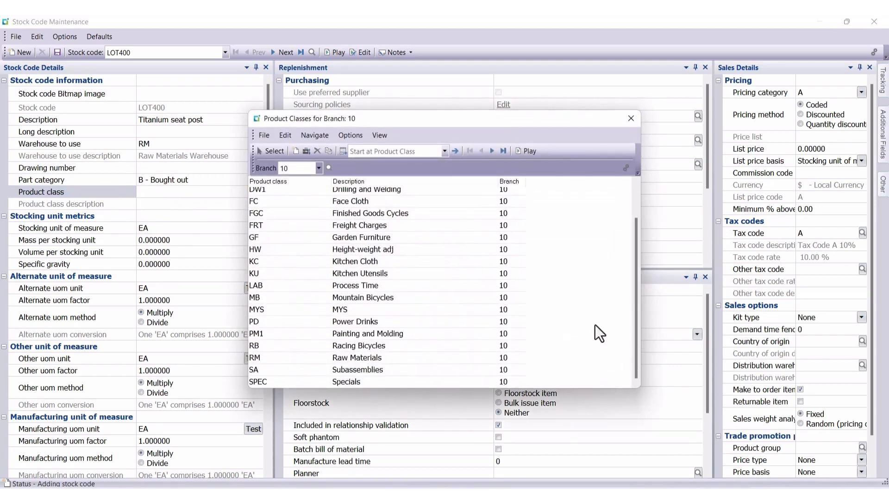
left_click(320, 358)
left_click(264, 151)
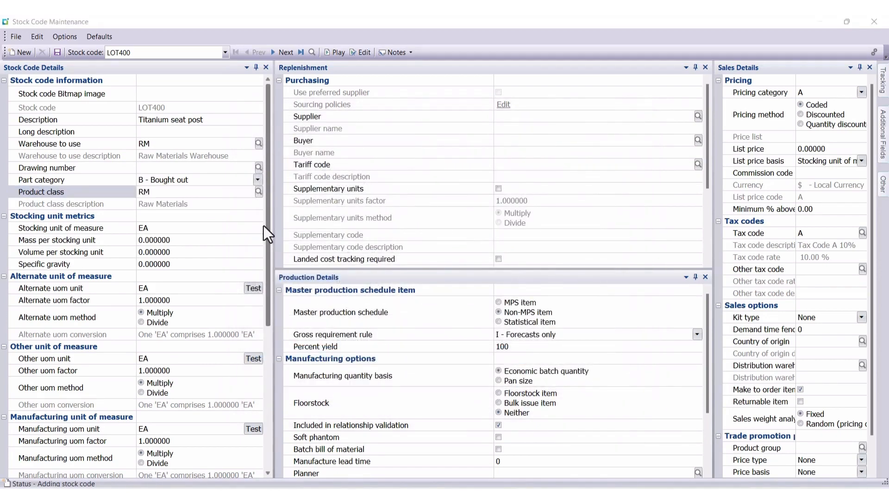
Set the lot traceability of LOT400 to Traceable, choose With inspection, and save the stock code.
left_click(883, 86)
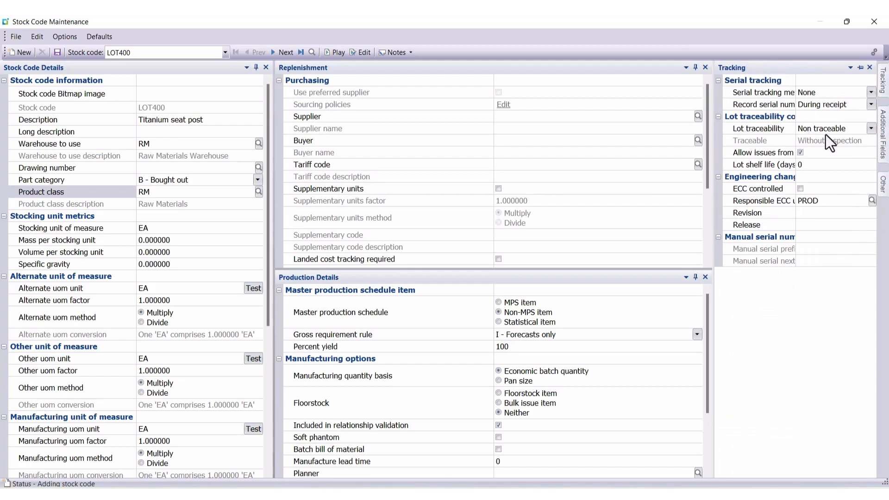
left_click(873, 129)
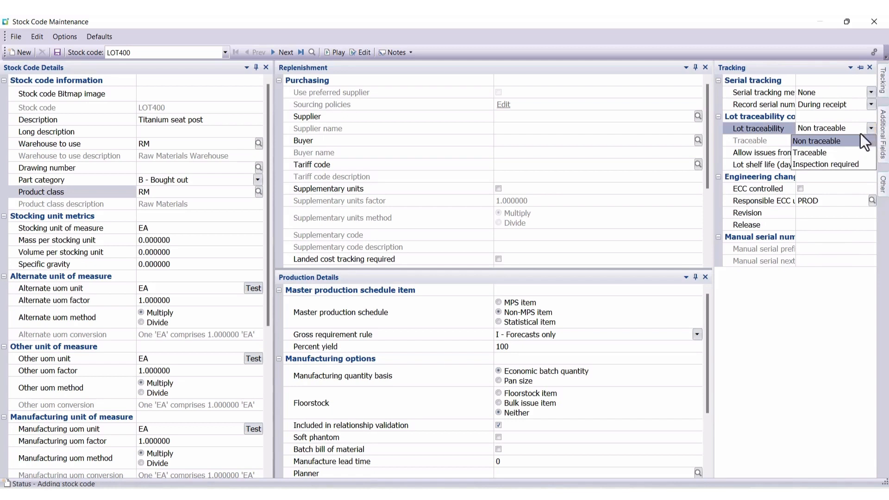
left_click(846, 152)
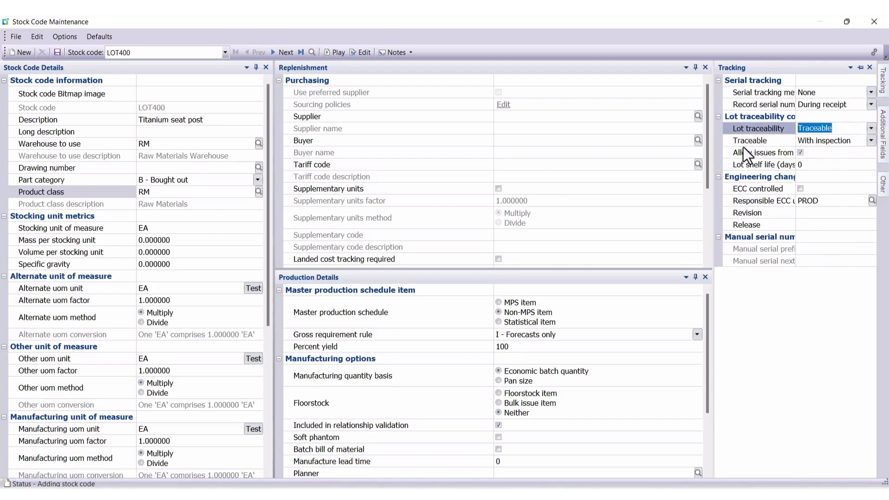
left_click(871, 142)
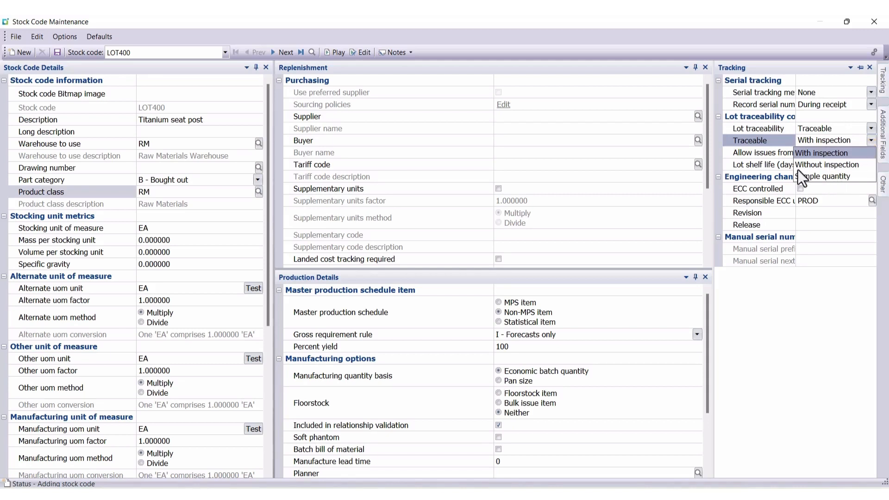
left_click(829, 154)
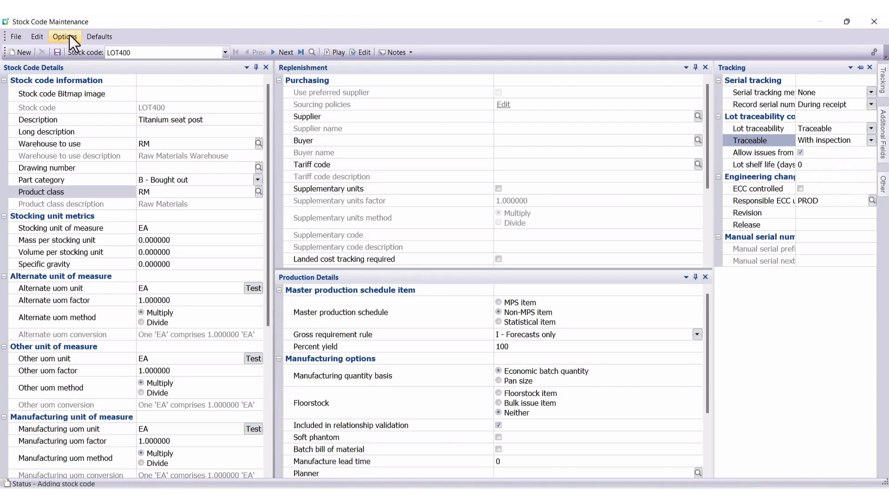
left_click(55, 53)
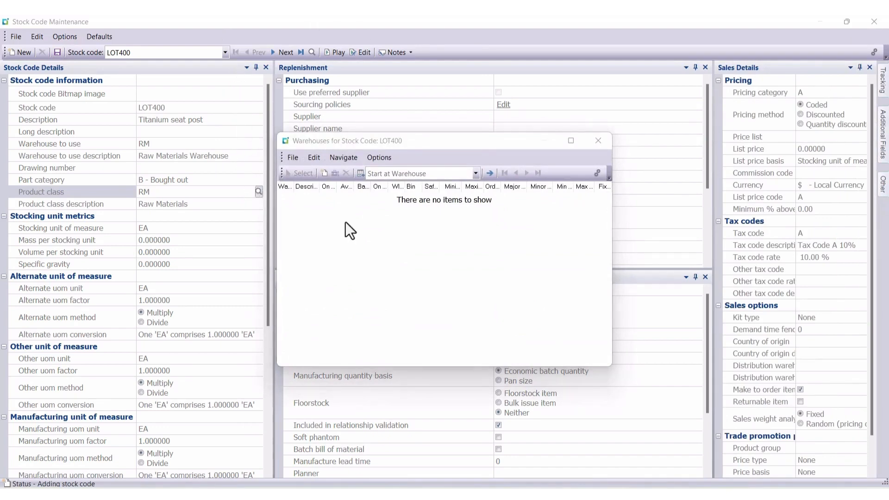
Add warehouse RM to stock code LOT400 with a cost of 22, save it, and close stock code maintenance.
left_click(324, 173)
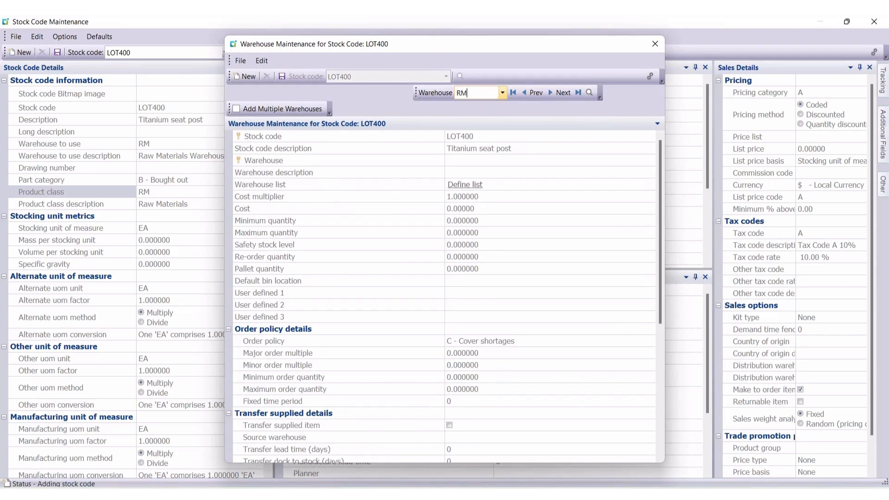
key("Return")
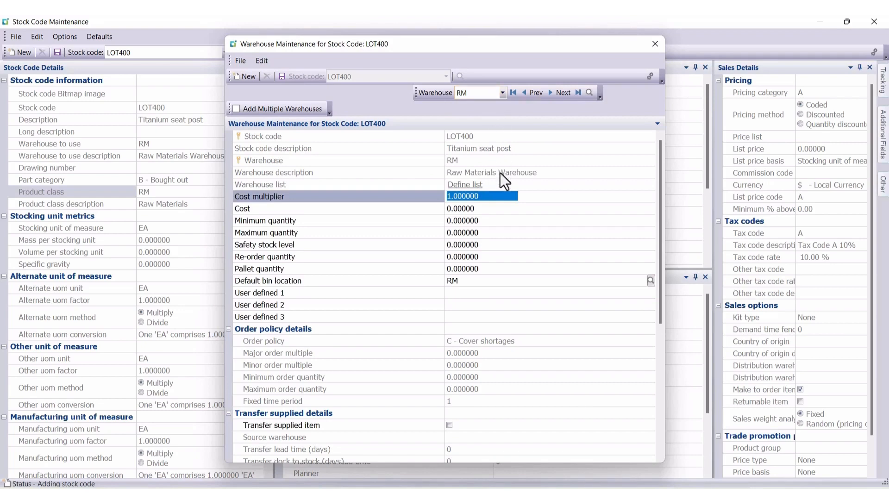
key("Return")
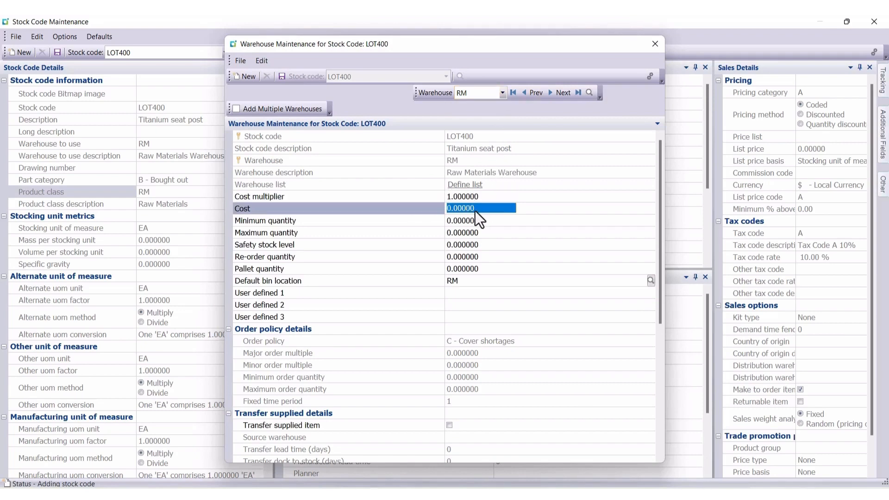
key("BackSpace")
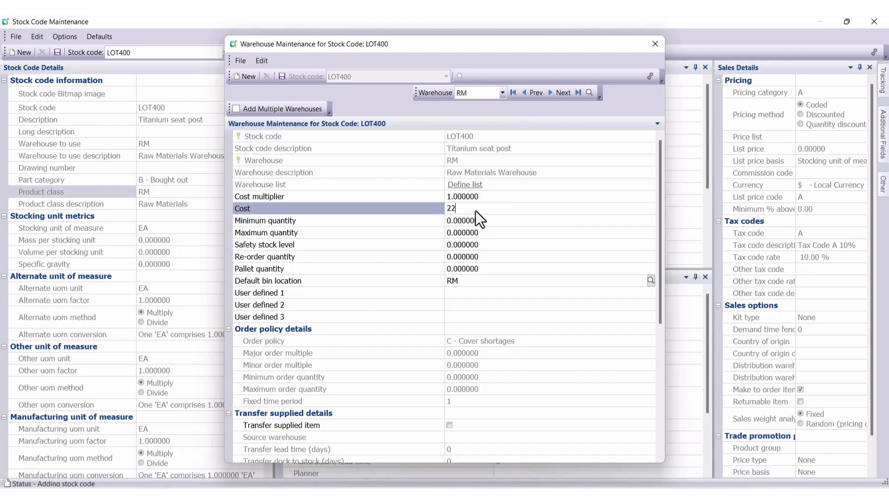
key("Return")
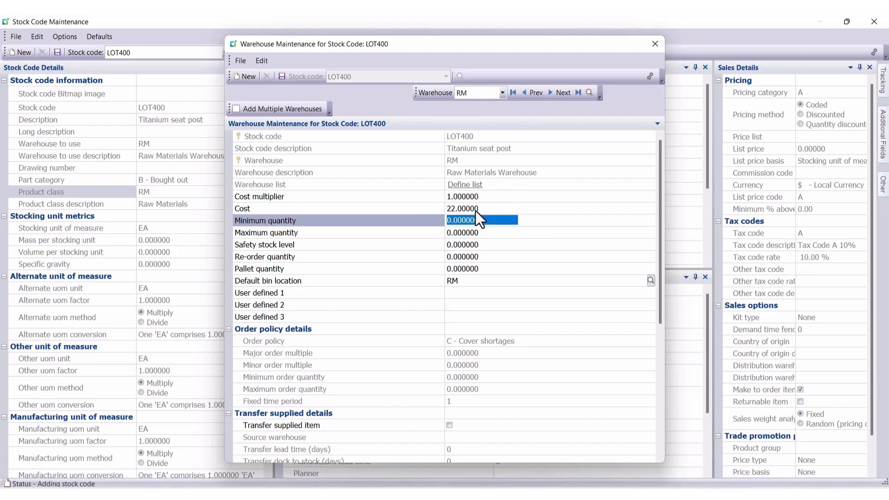
left_click(284, 77)
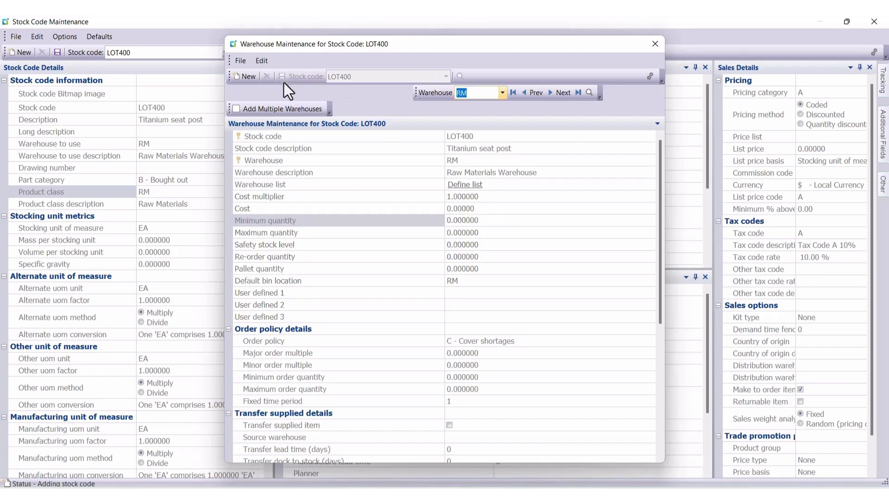
left_click(654, 44)
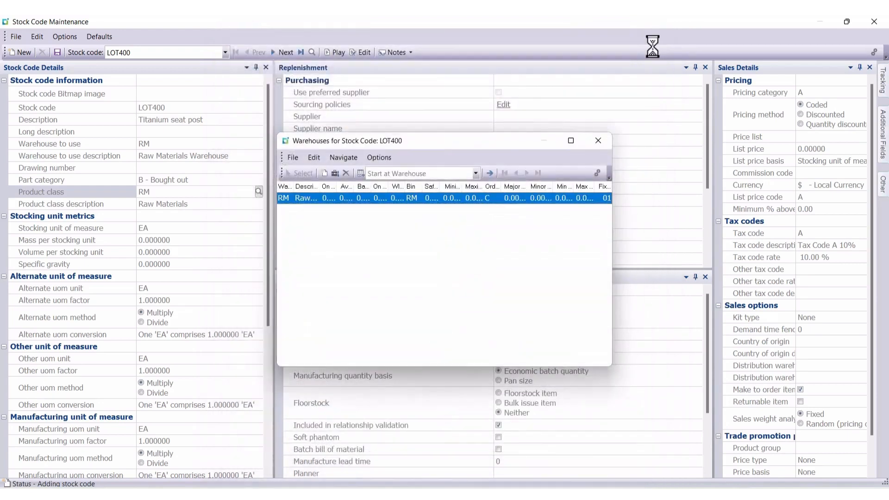
left_click(598, 141)
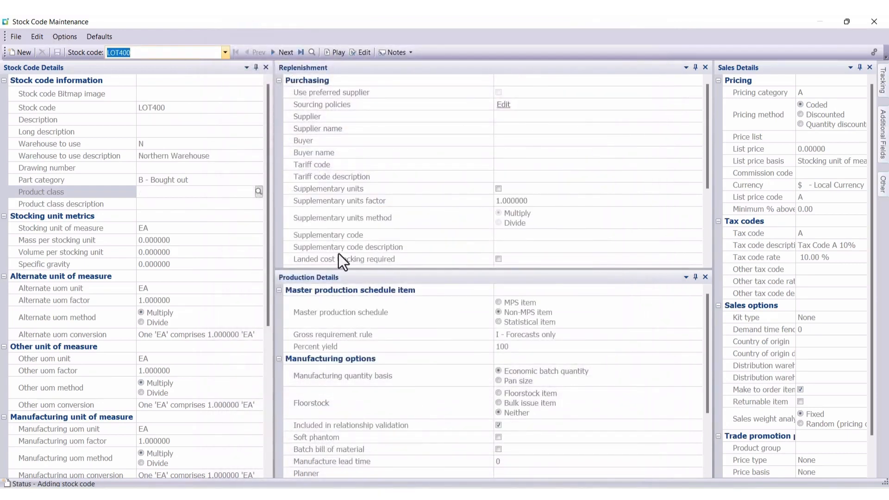
left_click(876, 24)
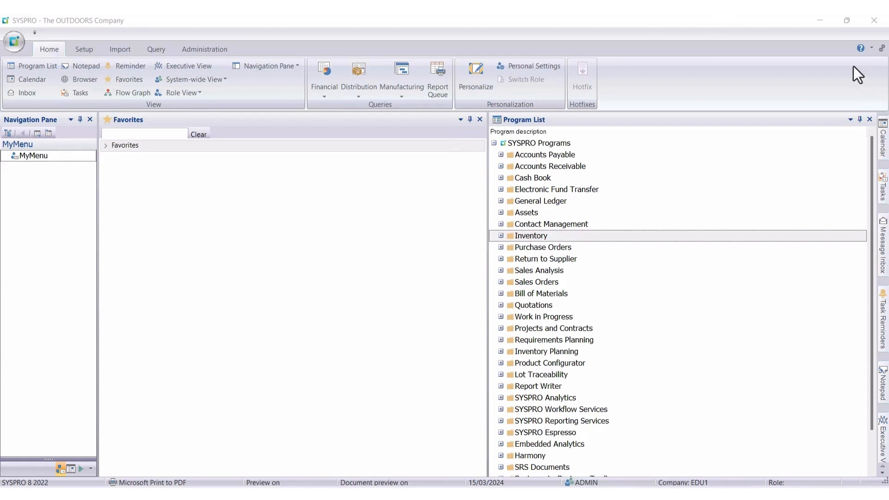
Open the Stock Codes program again from the Inventory Setup programs.
left_click(501, 236)
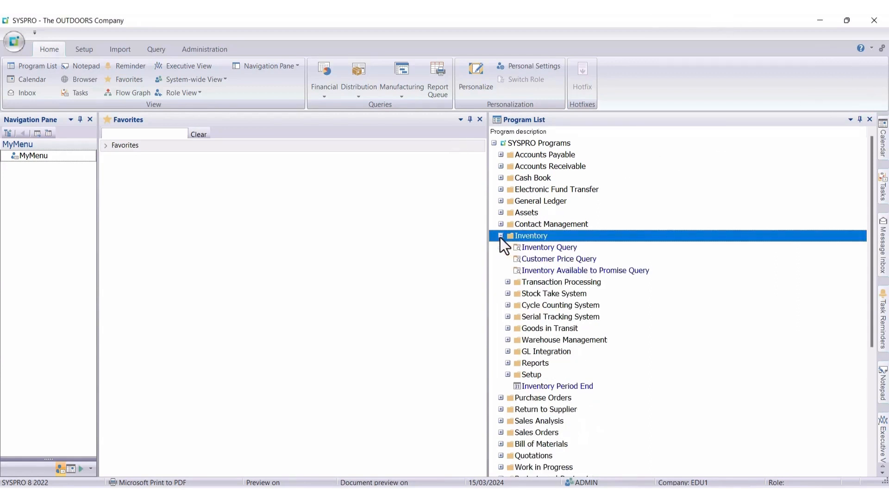
left_click(508, 375)
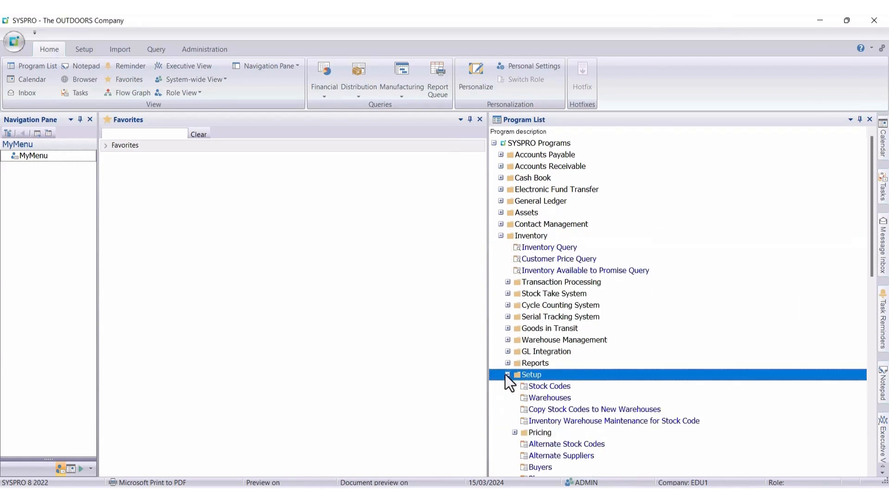
left_click(528, 388)
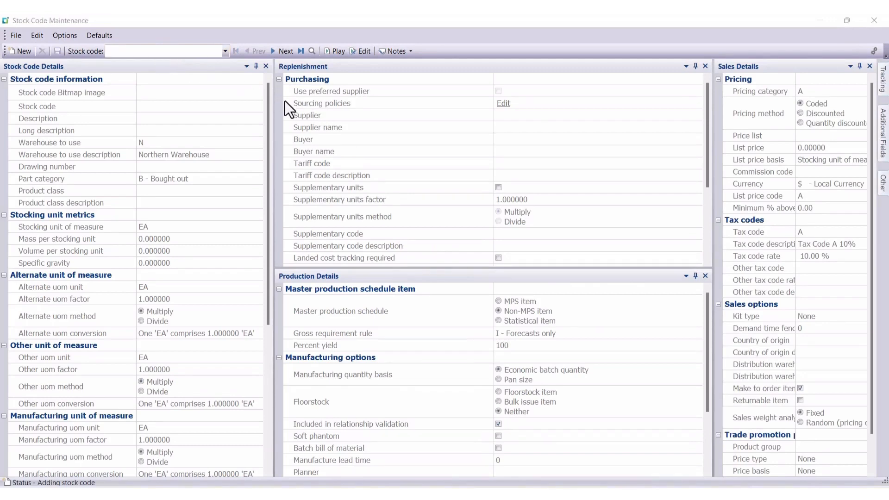
Copy stock code LOT400 to new stock code LOT401 with the description "Titanium seat post - Men" and close the copy window.
left_click(34, 37)
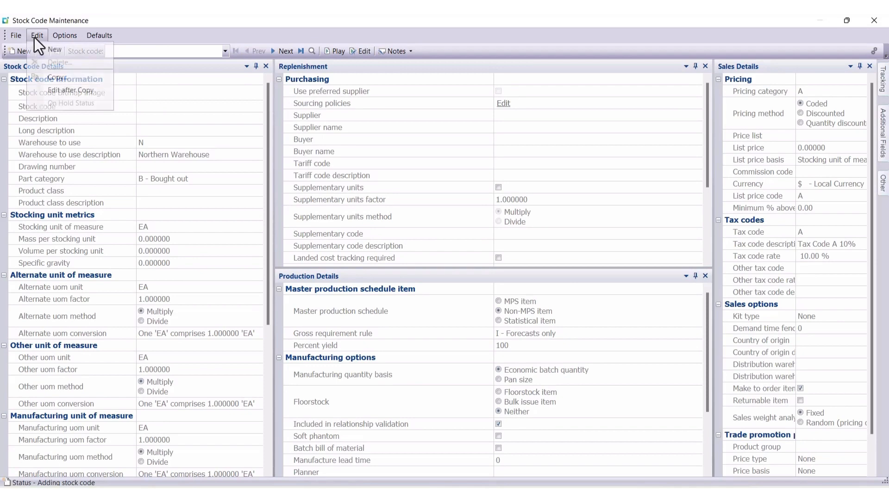
left_click(55, 76)
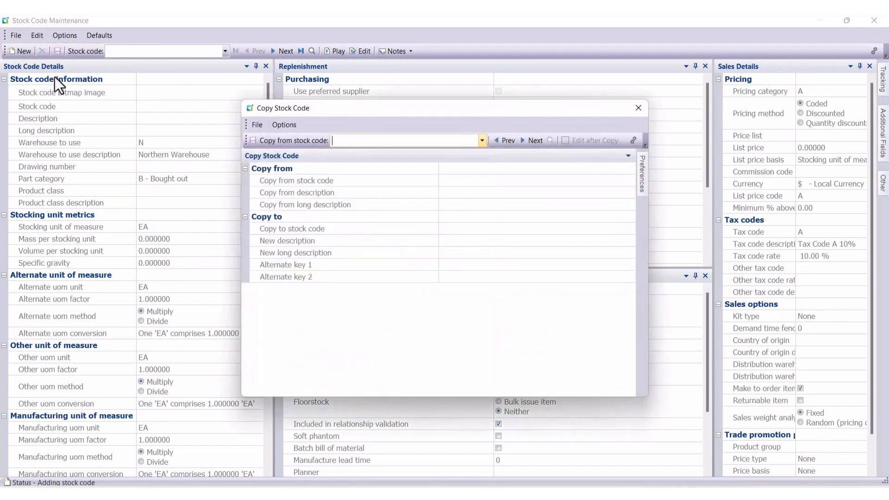
left_click(349, 143)
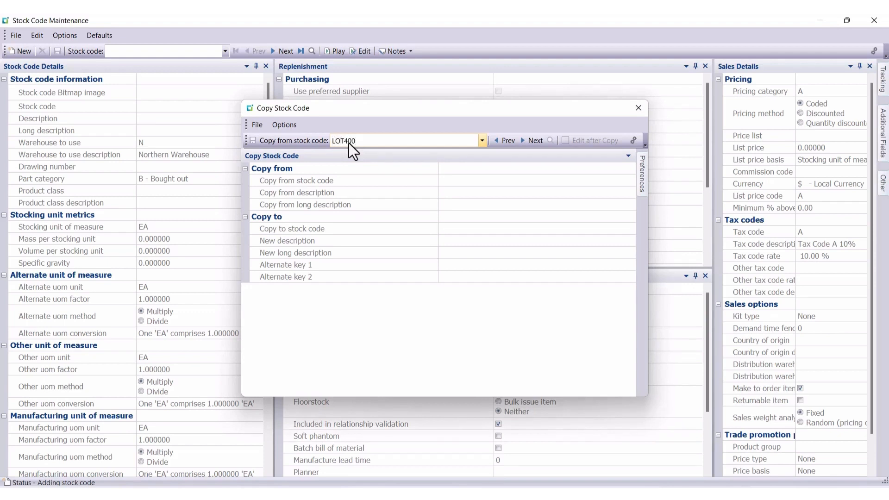
key("Return")
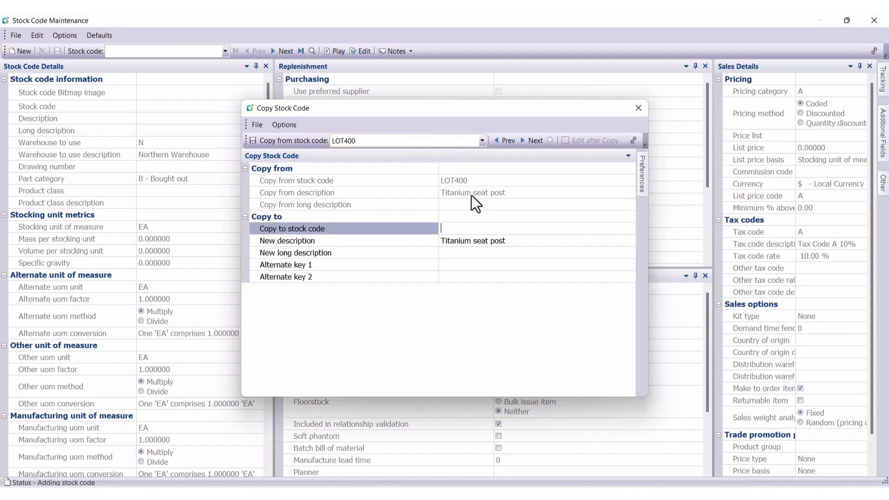
type("LOT401")
left_click(513, 243)
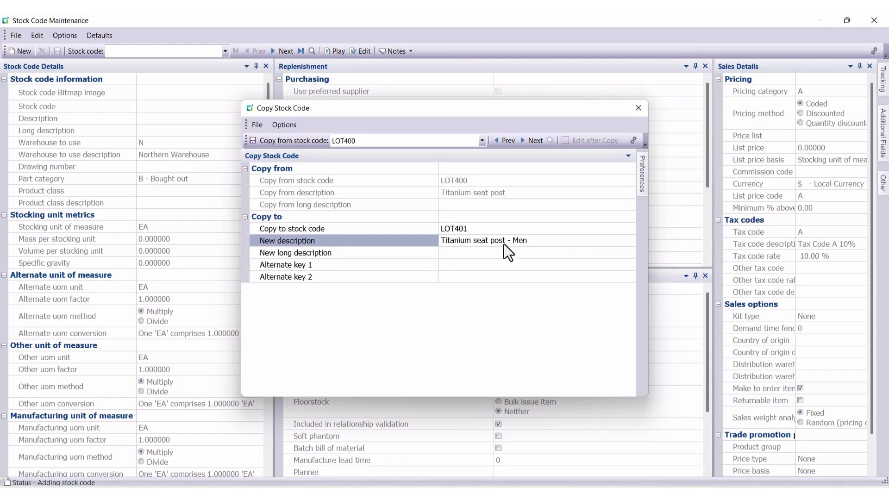
left_click(252, 141)
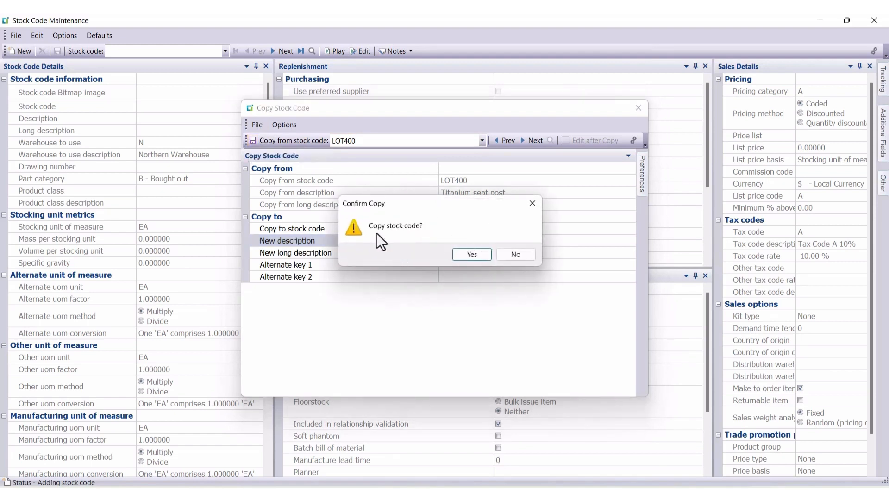
left_click(469, 258)
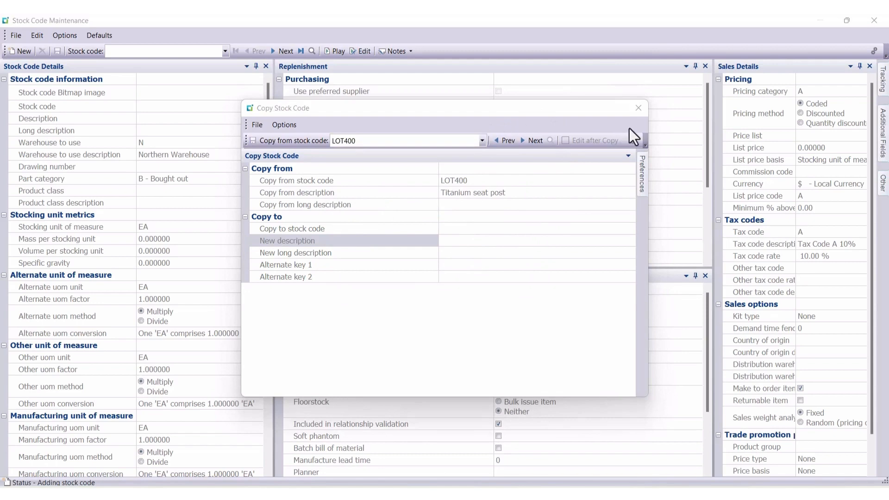
left_click(638, 109)
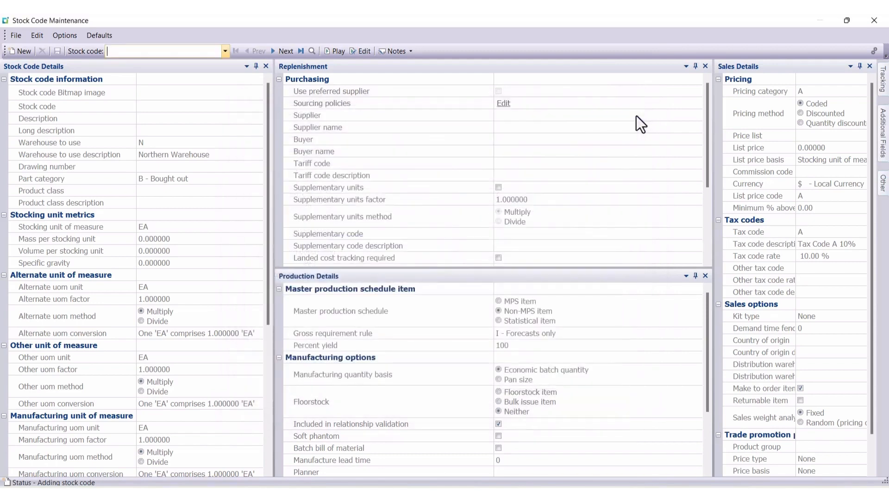
Bring up stock code LOT401 to review its copied details, then close stock code maintenance.
left_click(130, 52)
key("Tab")
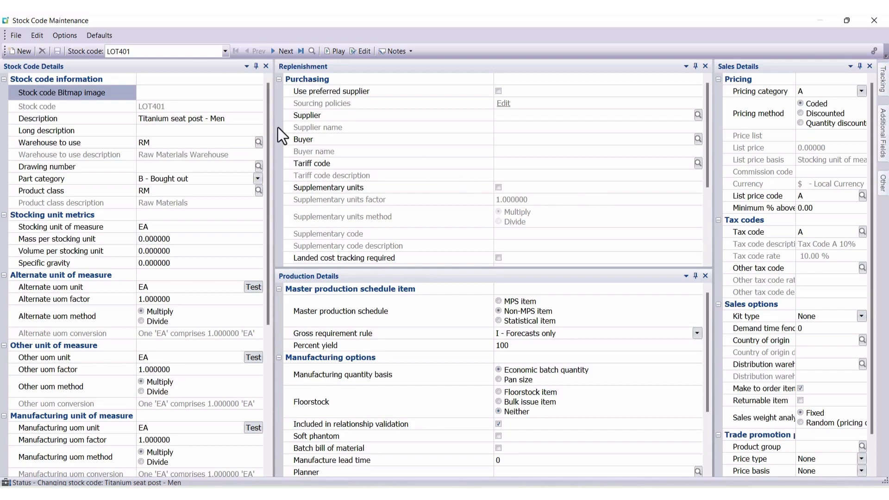
left_click(875, 21)
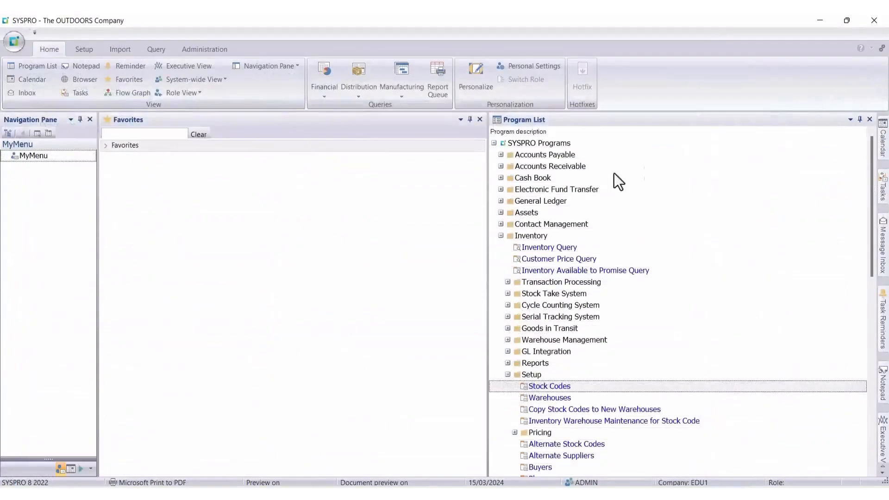
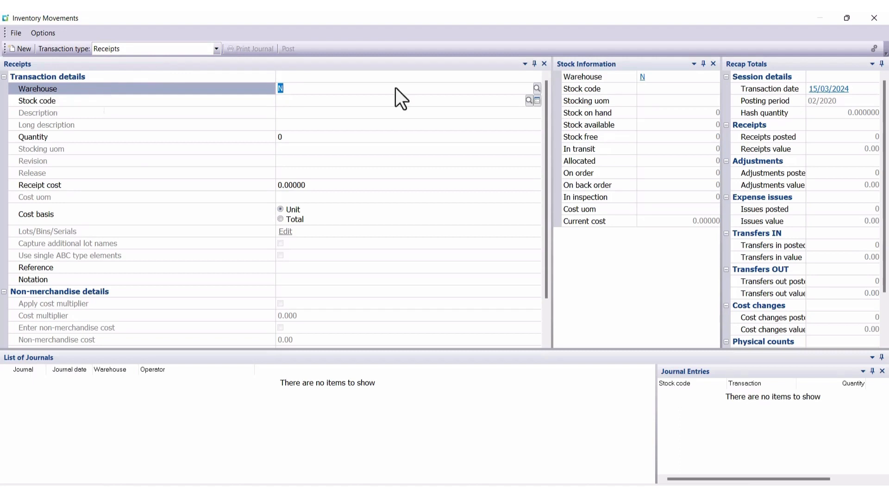
Enter an inventory receipt into warehouse RM for stock code LOT400 with a quantity of 20.
left_click(537, 88)
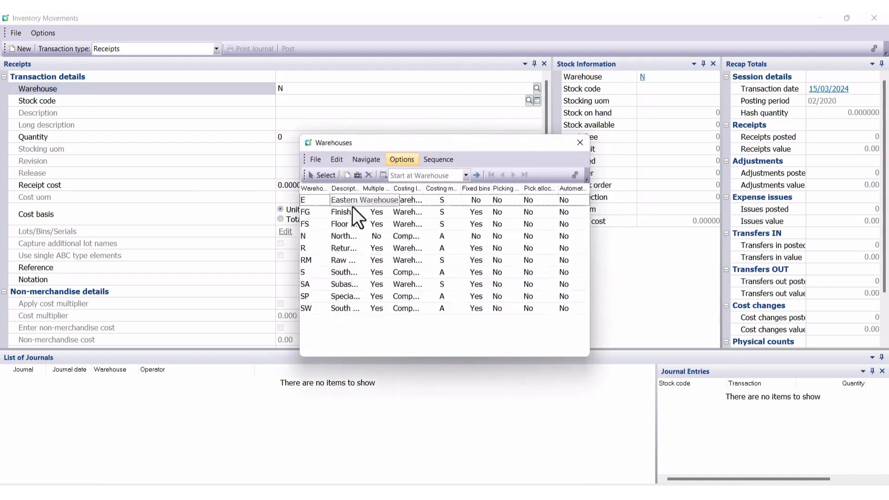
left_click(316, 260)
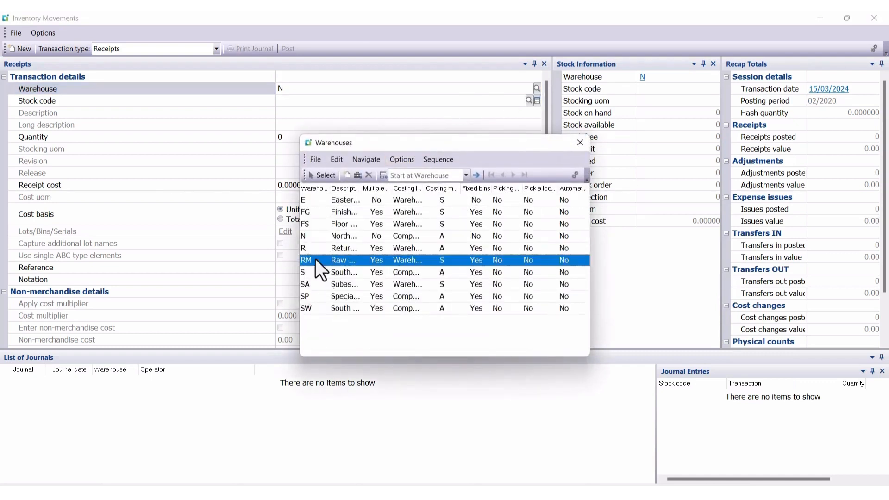
left_click(327, 176)
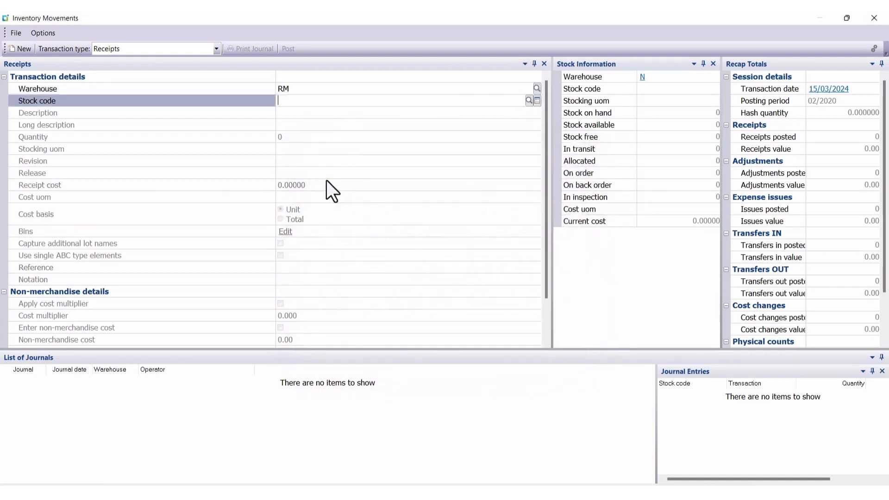
type("LOT400")
key("Tab")
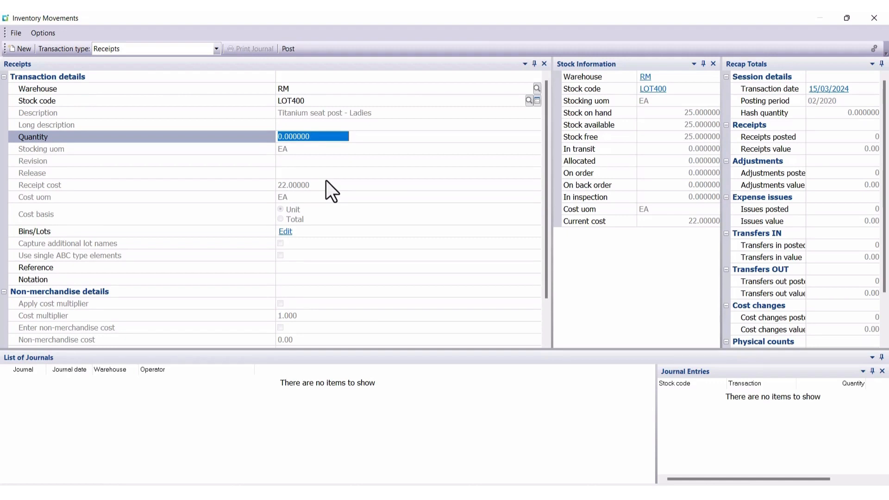
type("200")
key("BackSpace")
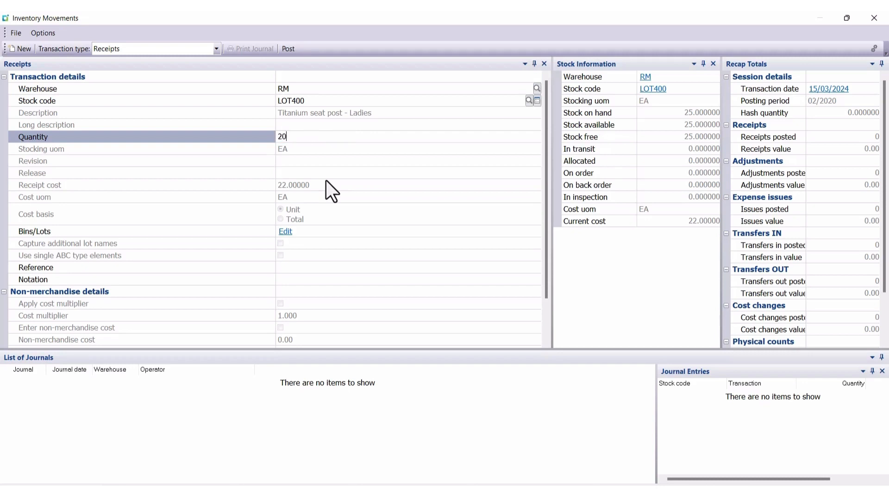
key("Return")
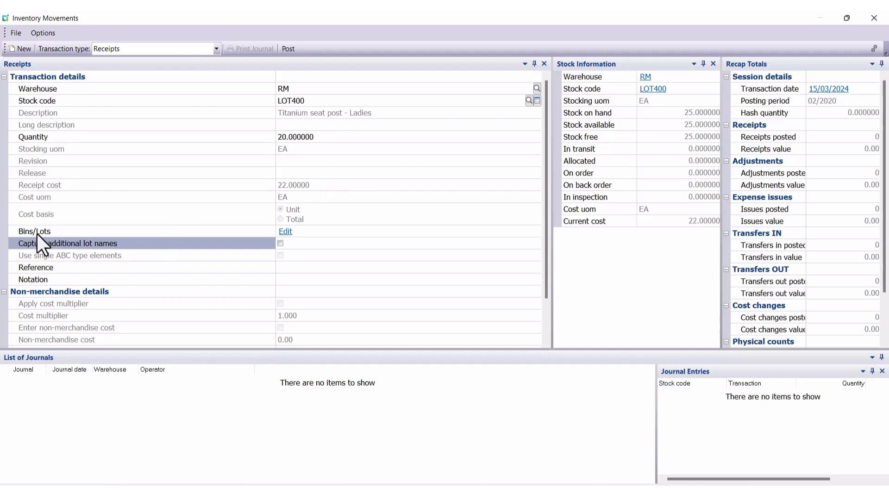
left_click(285, 234)
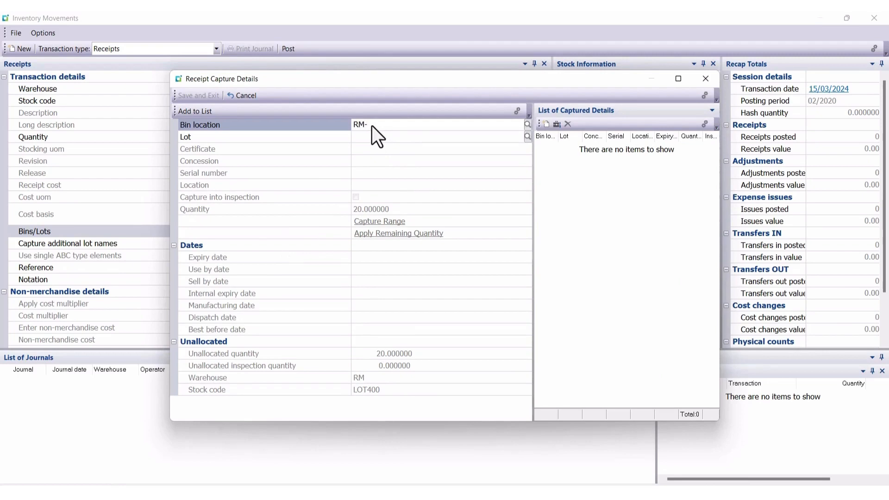
type("1T1")
key("Tab")
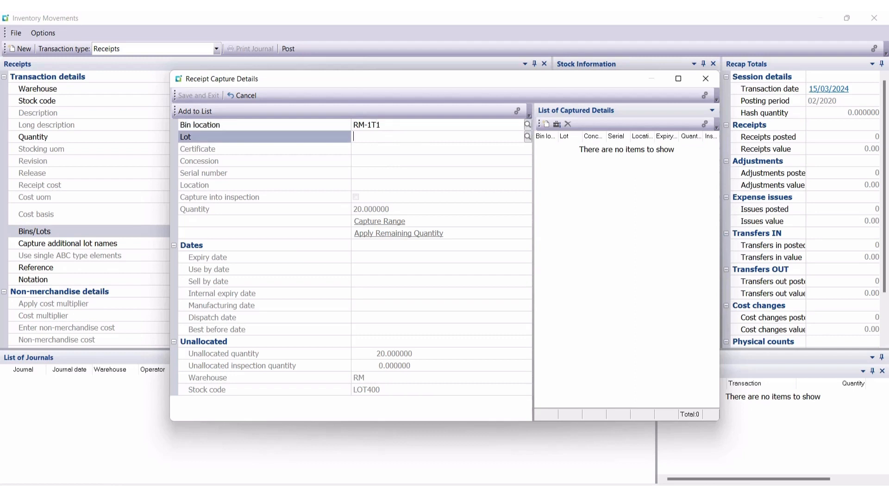
type("0000000600")
key("Tab")
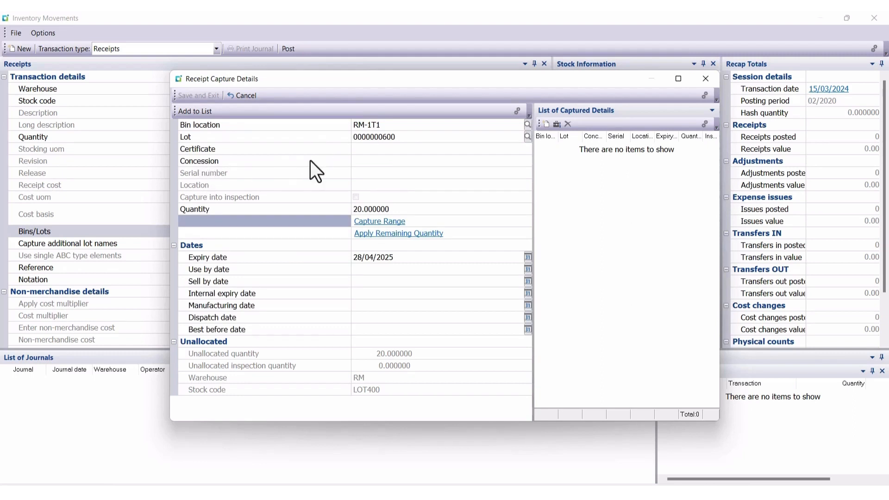
Set the lot's concession to 1, add the entry to the captured details, and accept the completed capture.
left_click(370, 161)
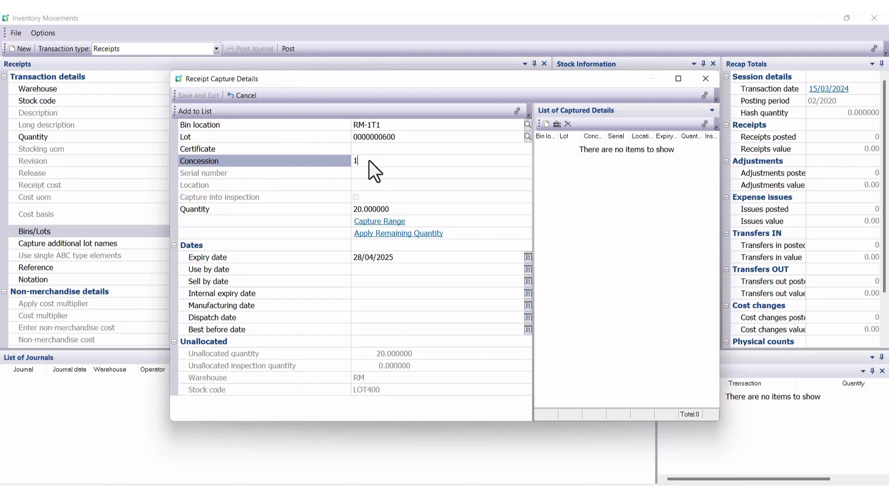
key("Tab")
key("Tab")
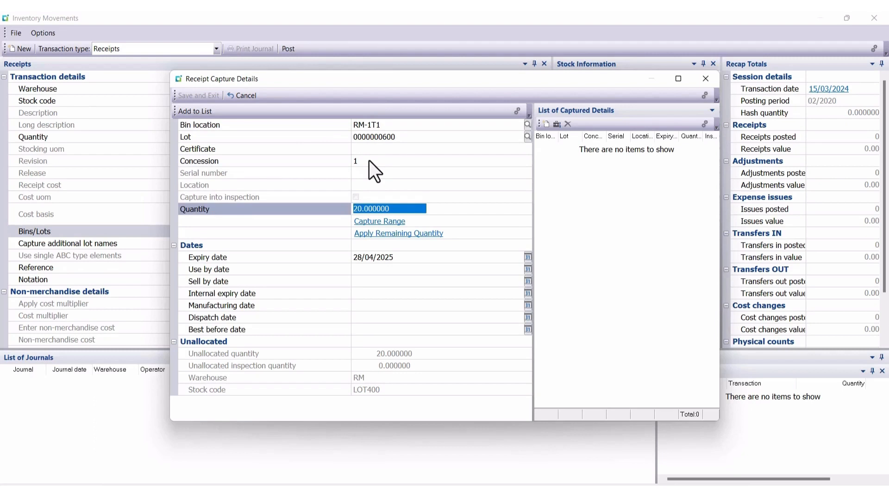
key("Tab")
key("Tab")
key("Tab")
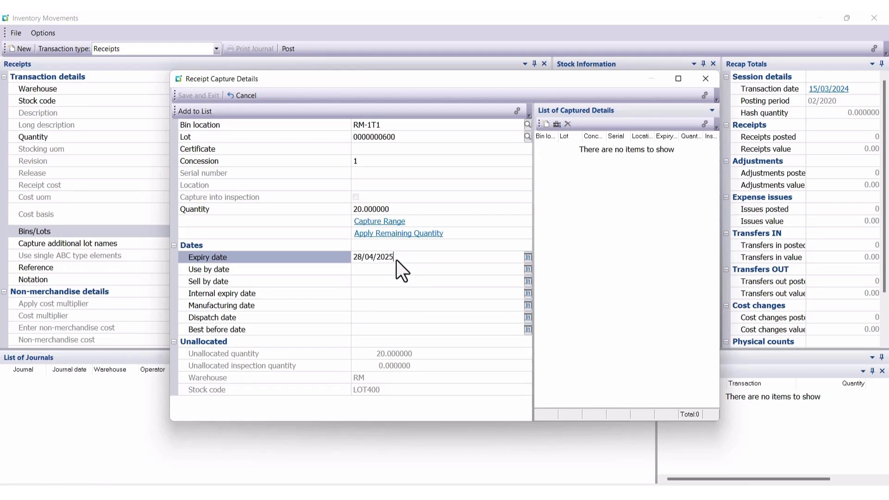
left_click(189, 112)
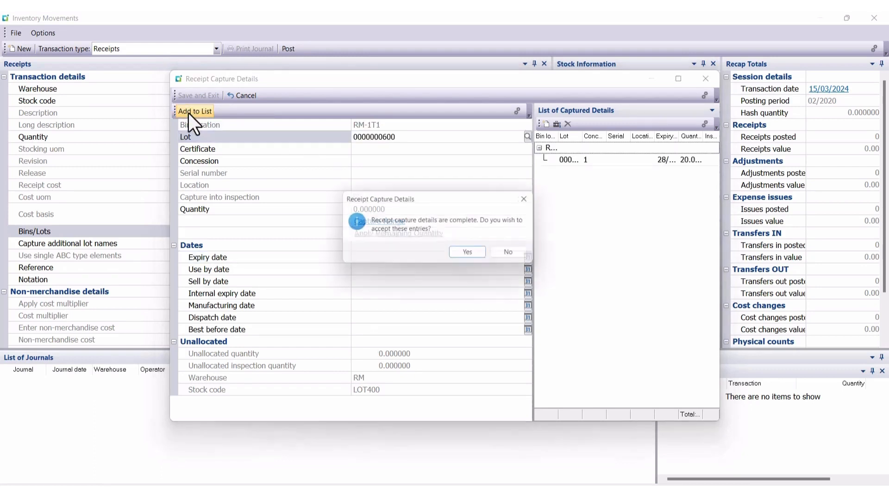
left_click(472, 256)
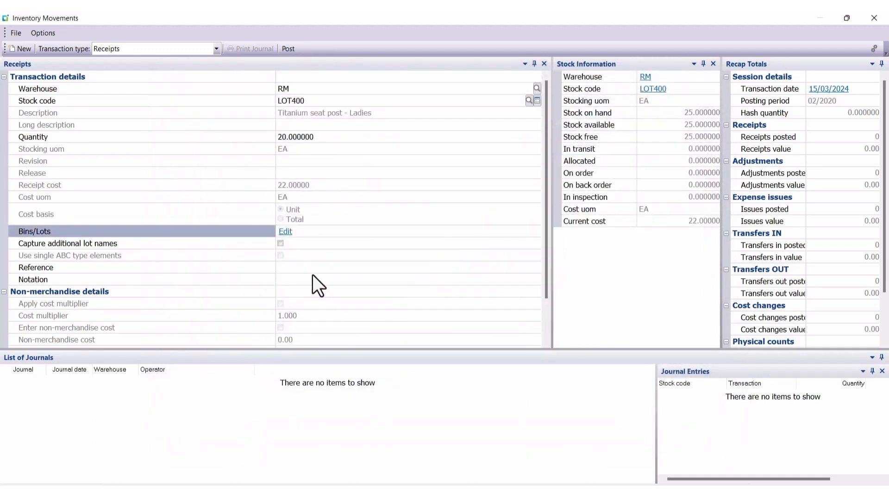
Give the receipt the reference L600 and the notation "20 Ladies seat posts".
key("Tab")
key("Tab")
key("Tab")
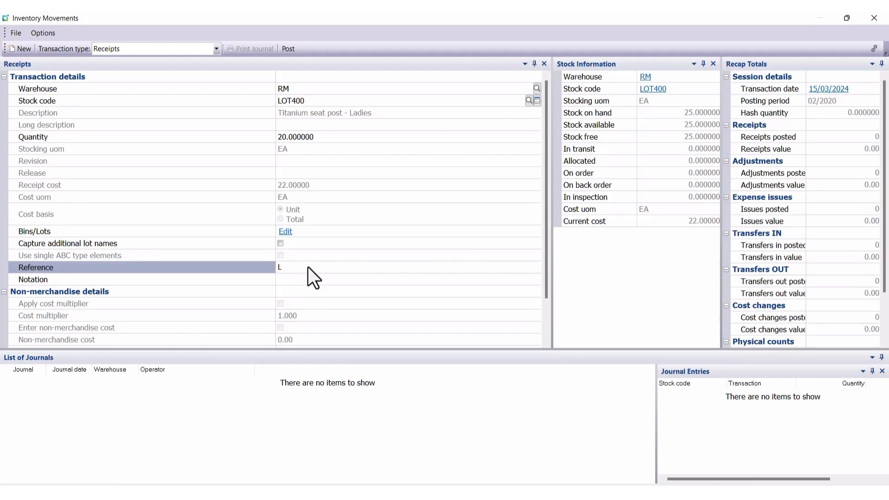
type("00")
key("Tab")
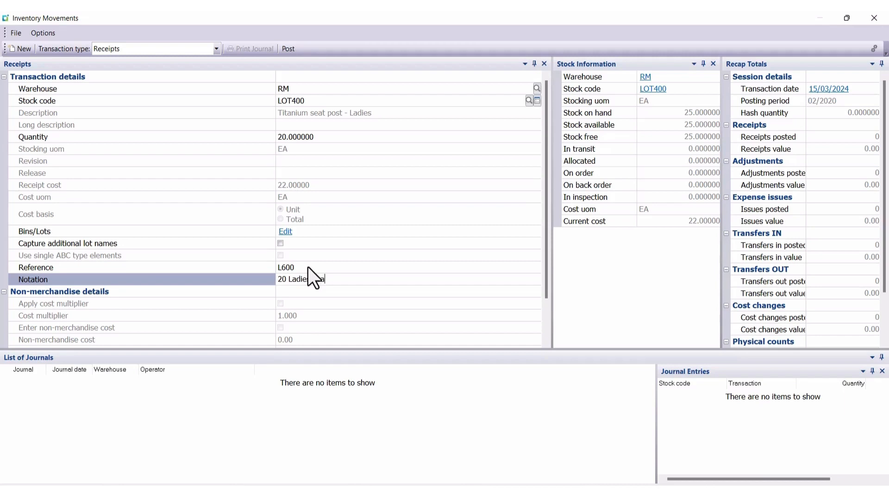
type("posts")
Post the receipt of LOT400 and close the online document window without printing.
left_click(288, 49)
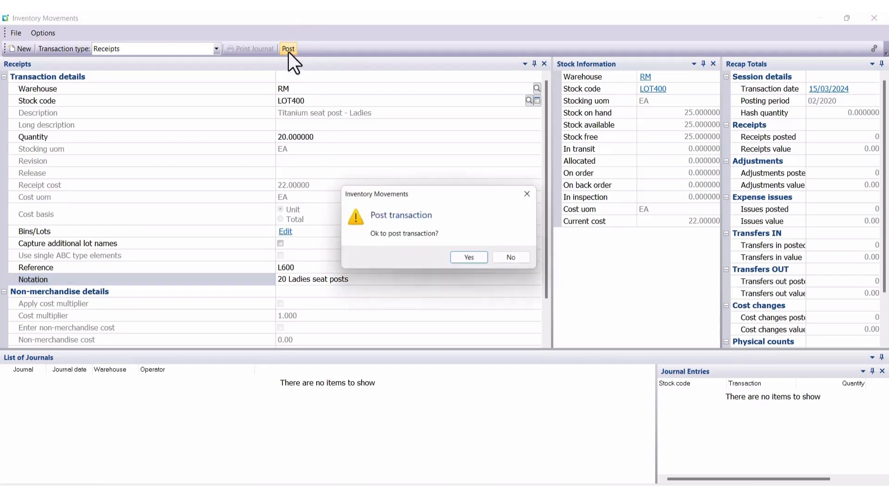
left_click(468, 260)
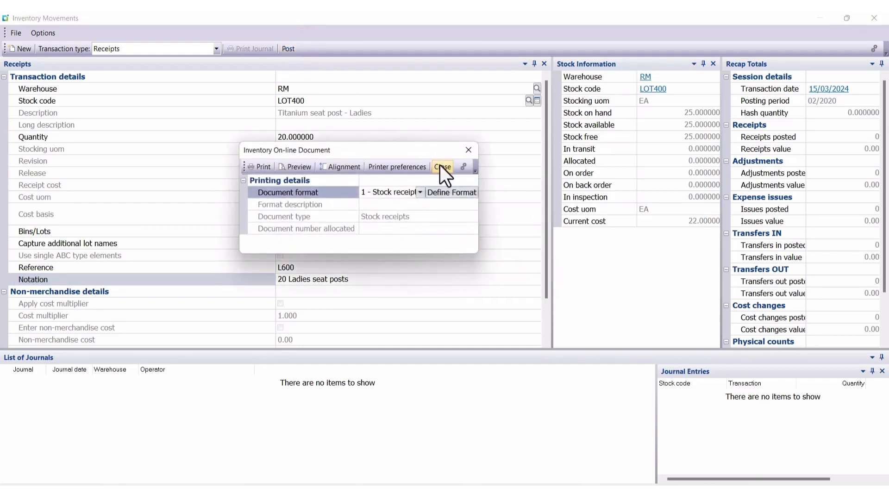
left_click(440, 166)
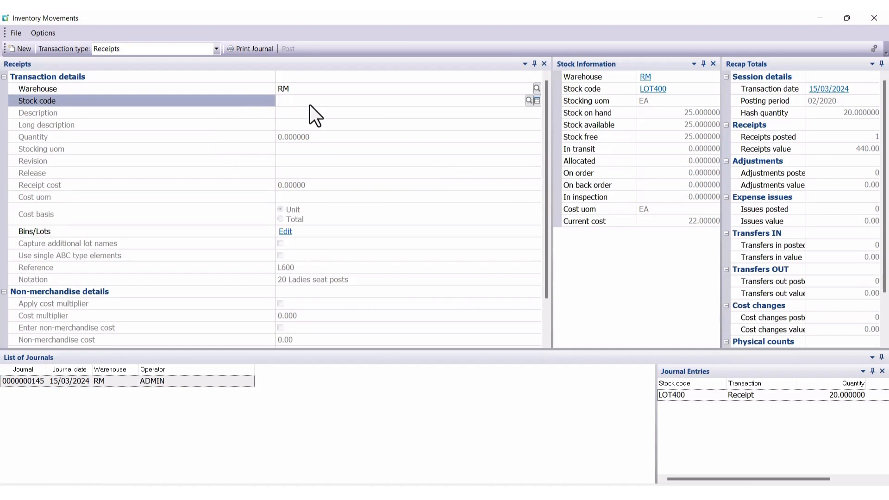
Start another receipt into warehouse RM for stock code LOT400 with a quantity of 5.
type("LOT400")
key("Tab")
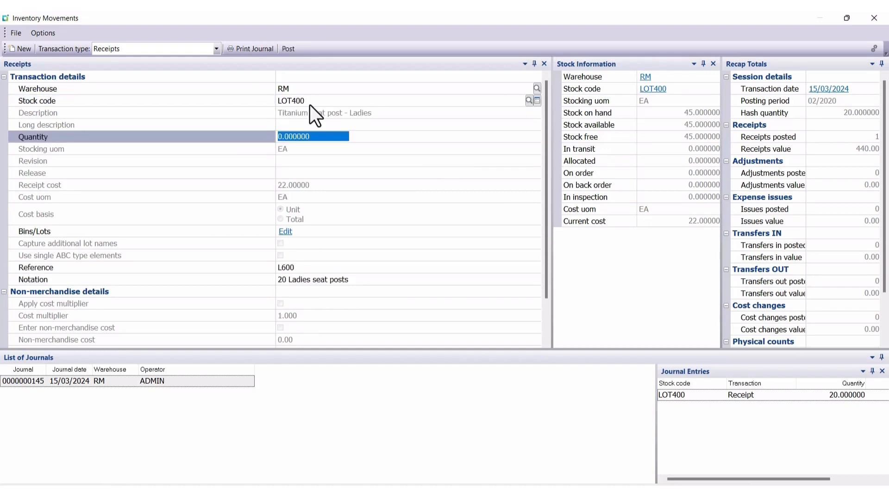
type("5")
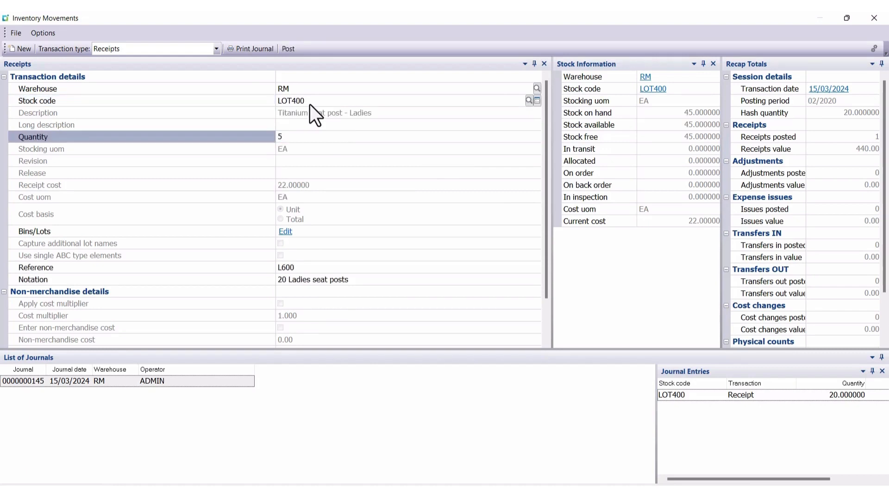
key("Tab")
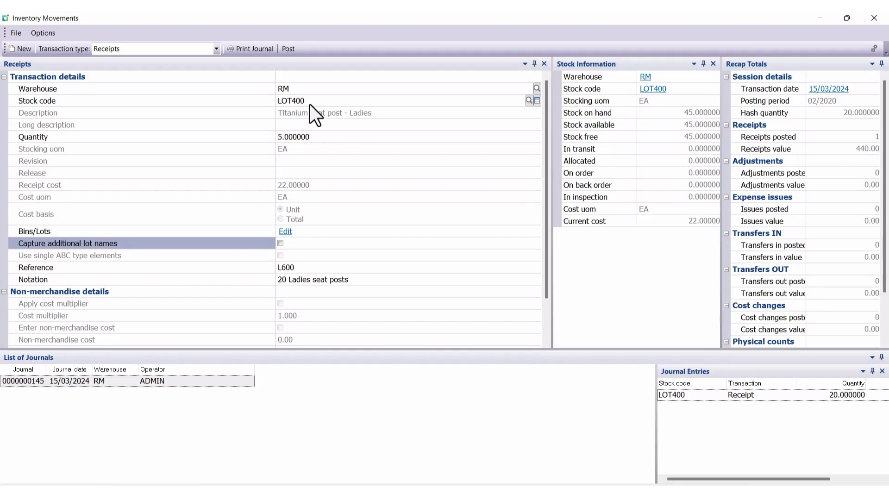
Open the bin and lot capture for the receipt and enter lot 601 in bin RM-1T1.
left_click(286, 233)
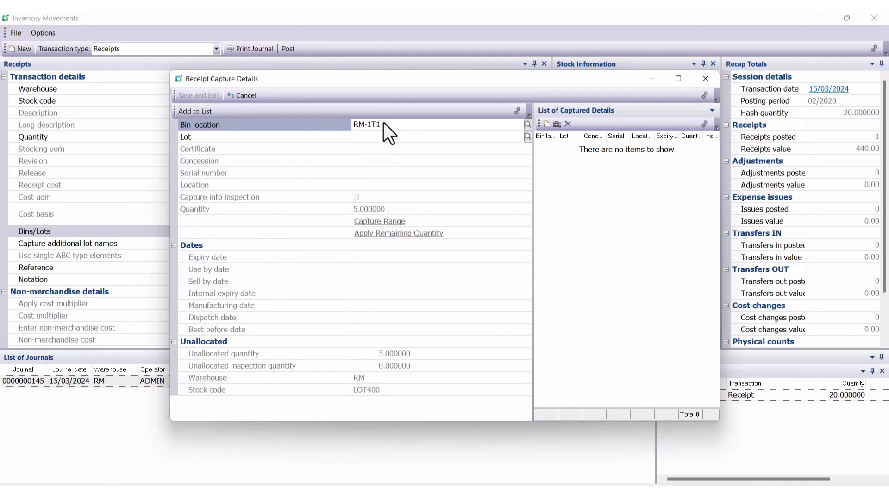
key("Tab")
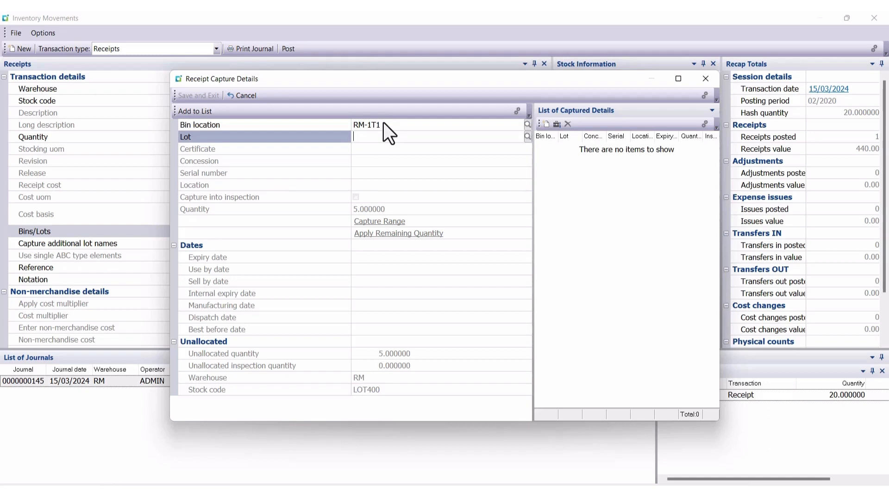
type("601")
key("Tab")
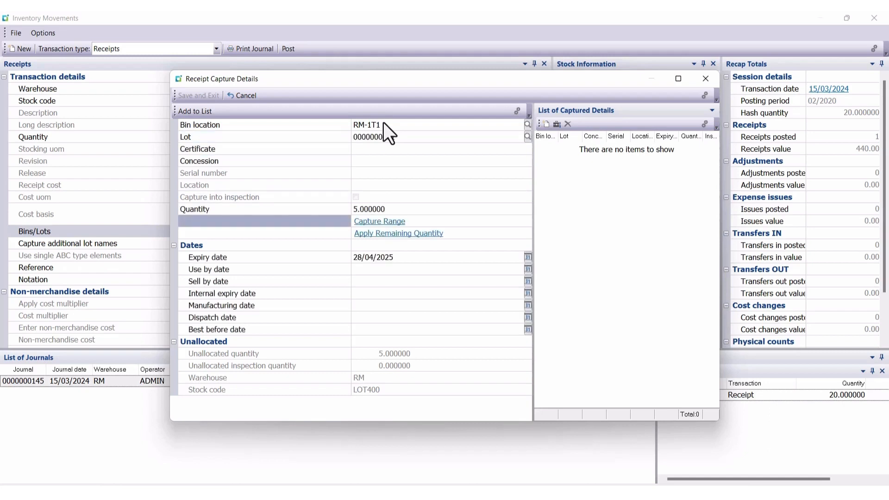
Set the lot's concession to 2, then add the lot to the captured details and accept the entries.
left_click(369, 162)
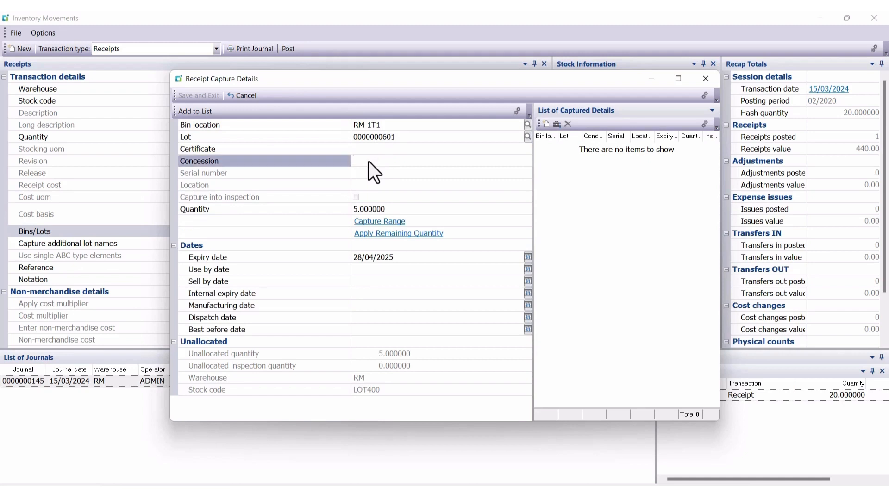
type("2")
key("Tab")
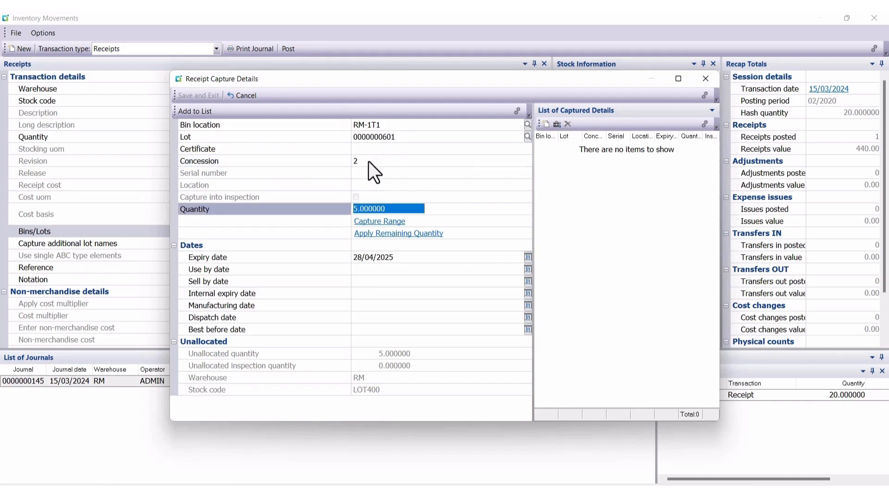
key("Tab")
key("Tab")
key("Tab")
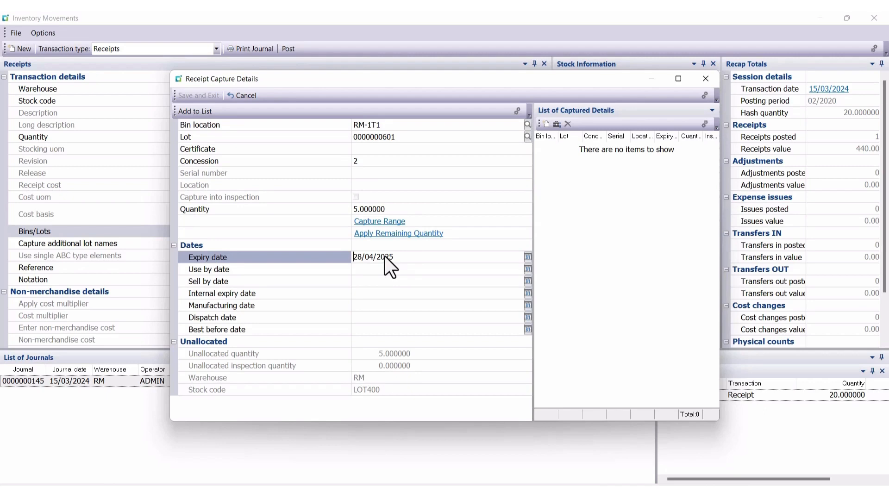
left_click(187, 111)
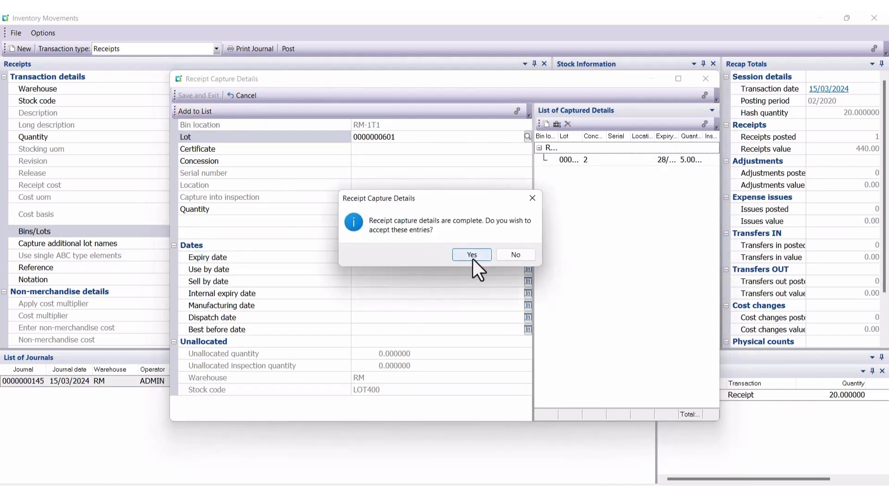
left_click(472, 255)
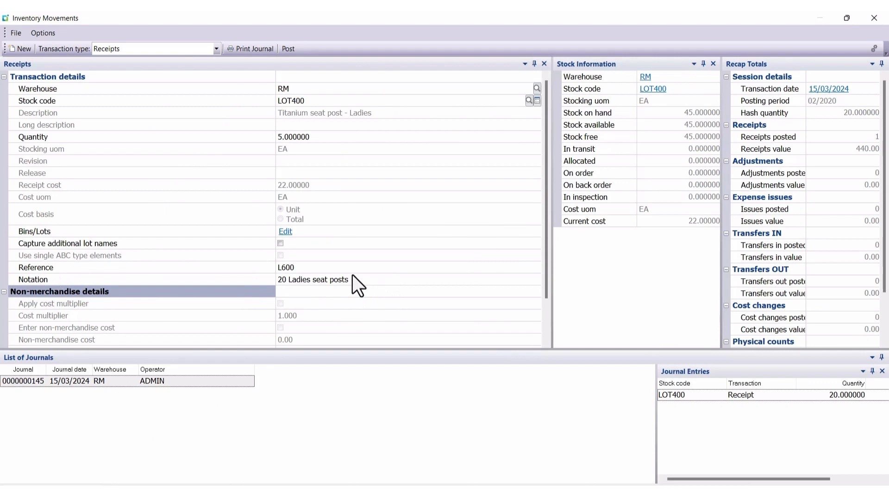
Change the receipt's reference to L601 and post the transaction.
left_click(316, 268)
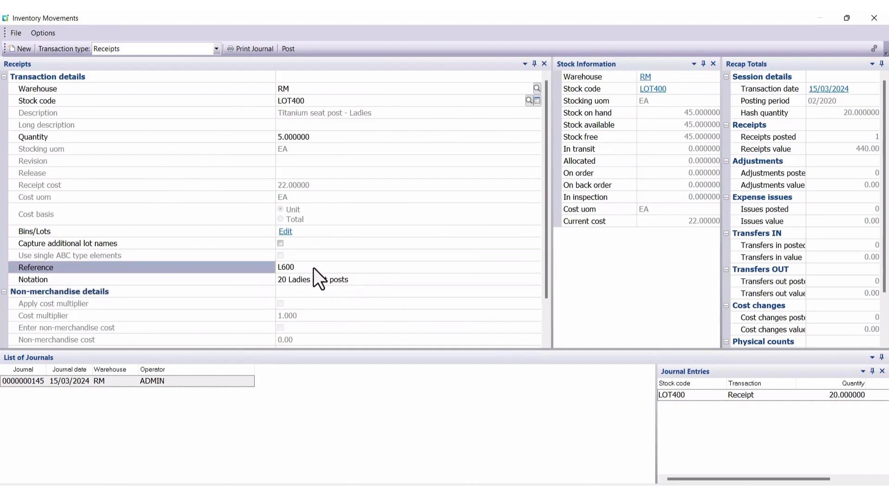
key("BackSpace")
left_click(288, 49)
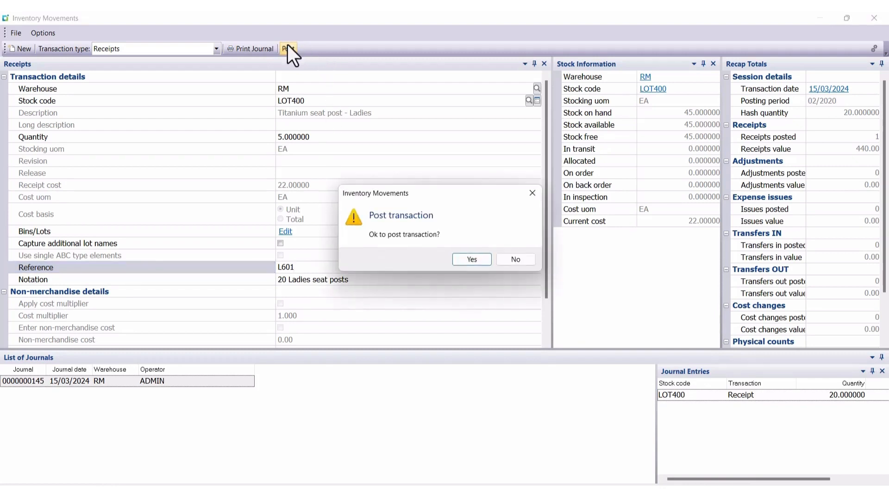
left_click(463, 260)
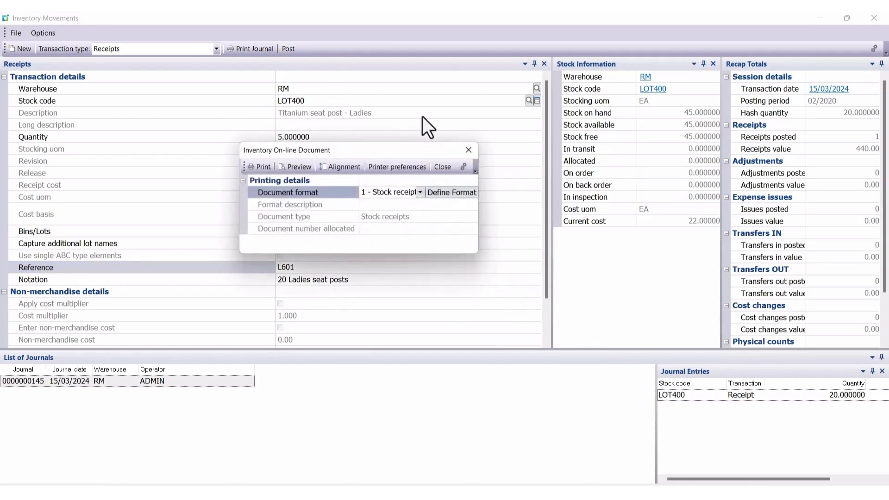
Close the online document window without printing and exit Inventory Movements.
left_click(442, 167)
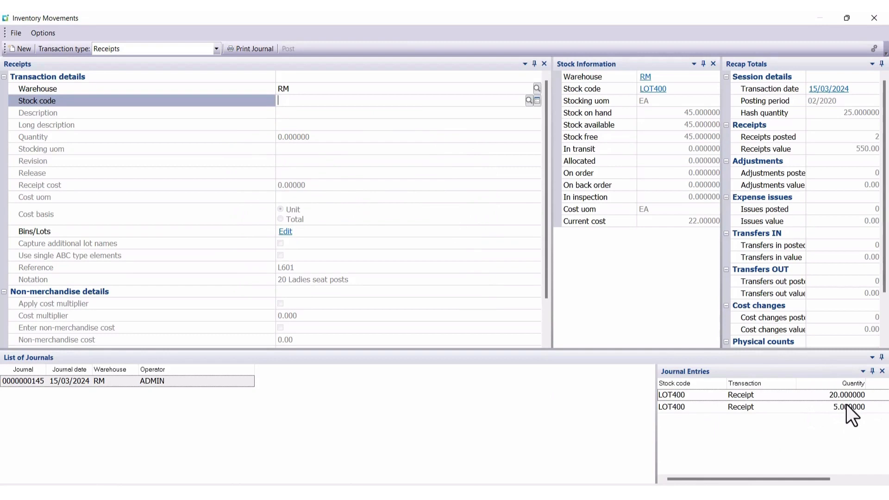
left_click(874, 21)
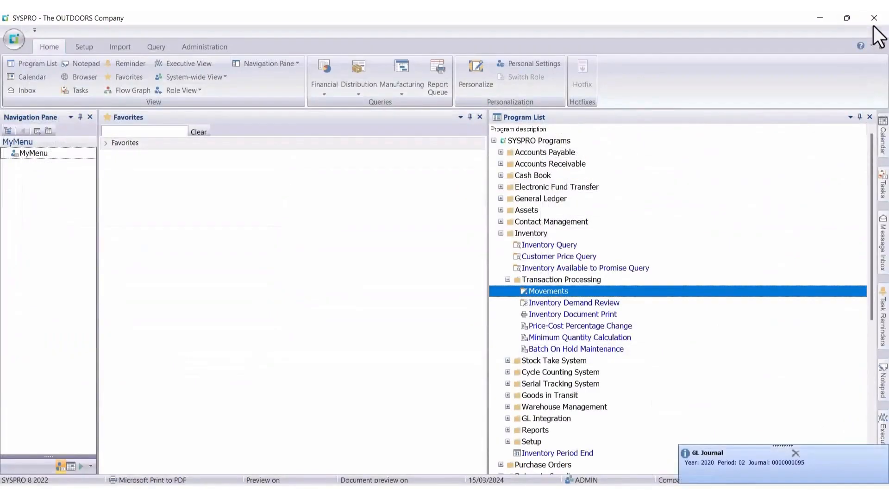